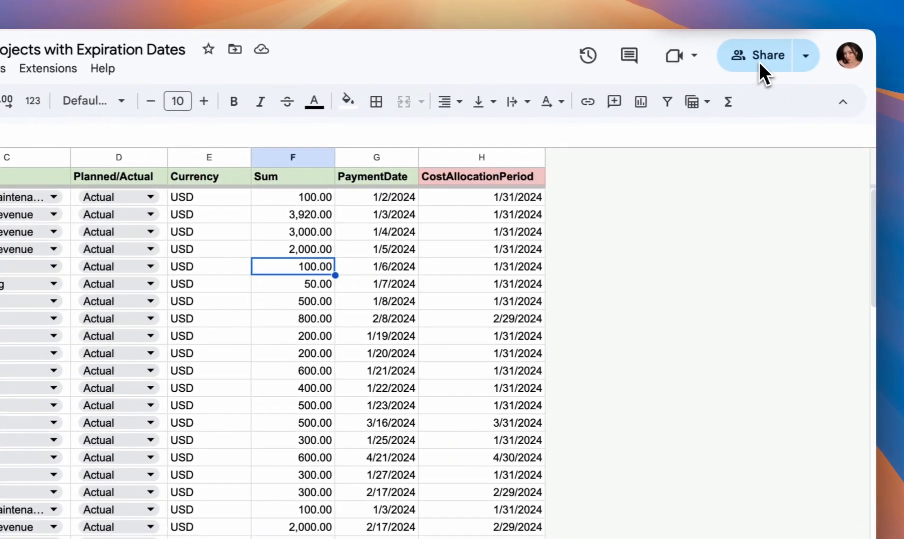
Open the spreadsheet's sharing settings and add an access expiration for the existing editor
{"action": "left_click", "coordinate": [759, 61]}
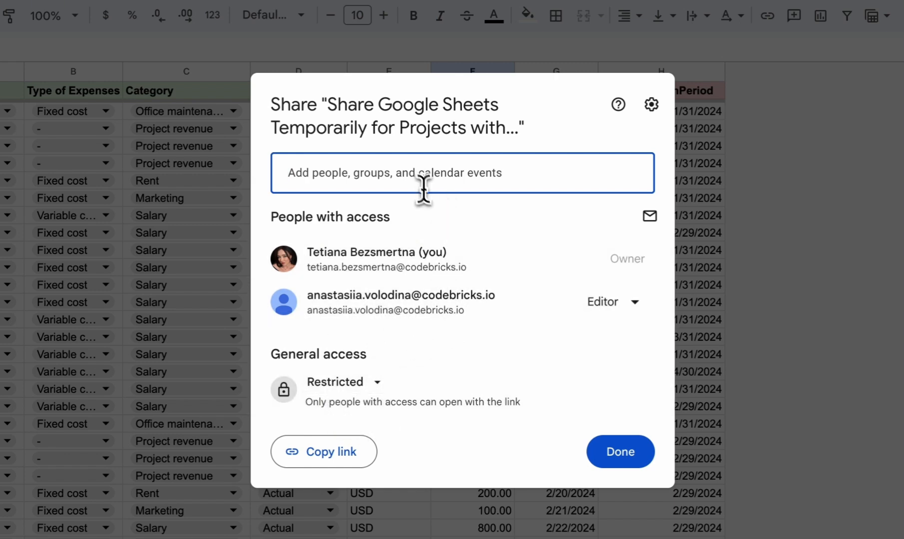
{"action": "left_click", "coordinate": [413, 173]}
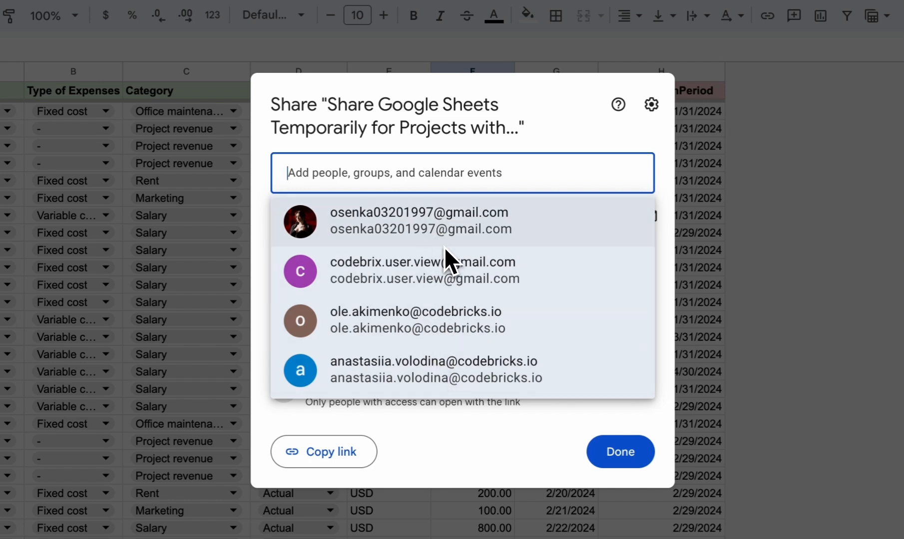
{"action": "left_click", "coordinate": [513, 149]}
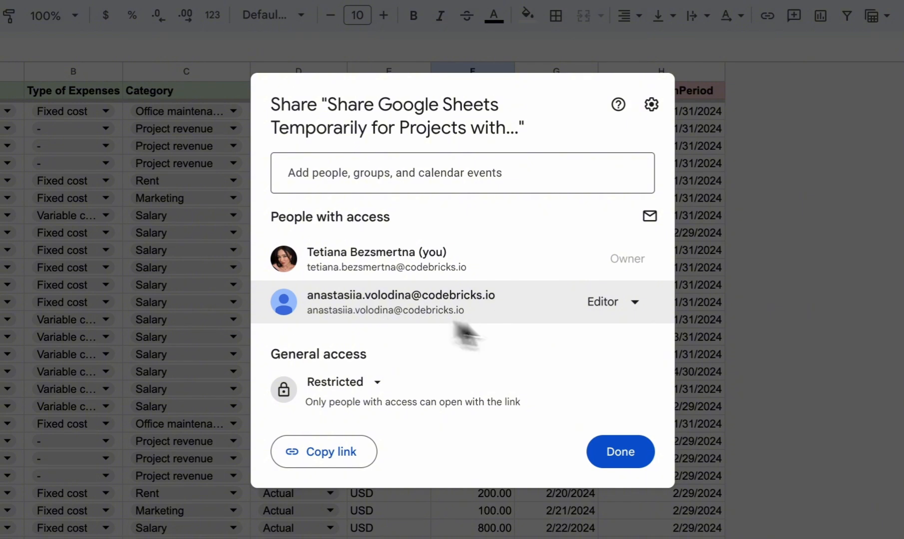
{"action": "left_click", "coordinate": [621, 312]}
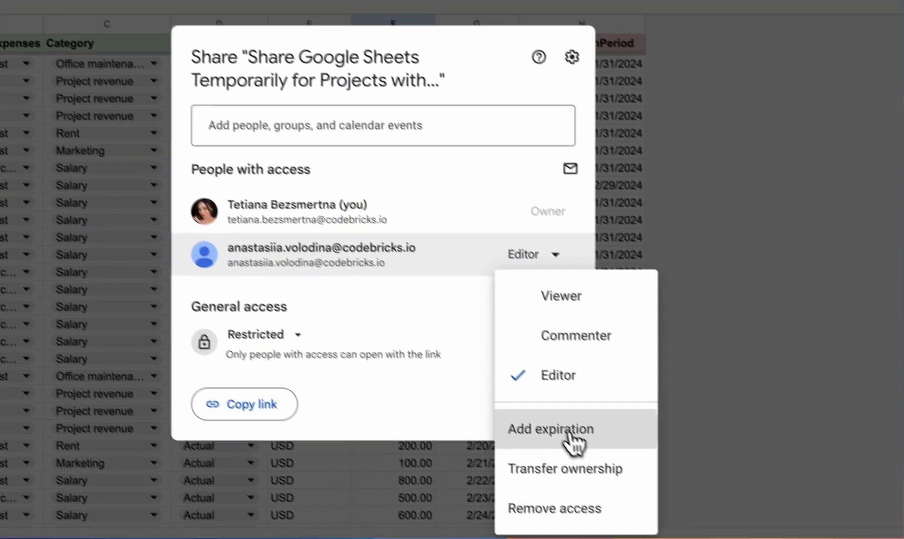
{"action": "left_click", "coordinate": [549, 413]}
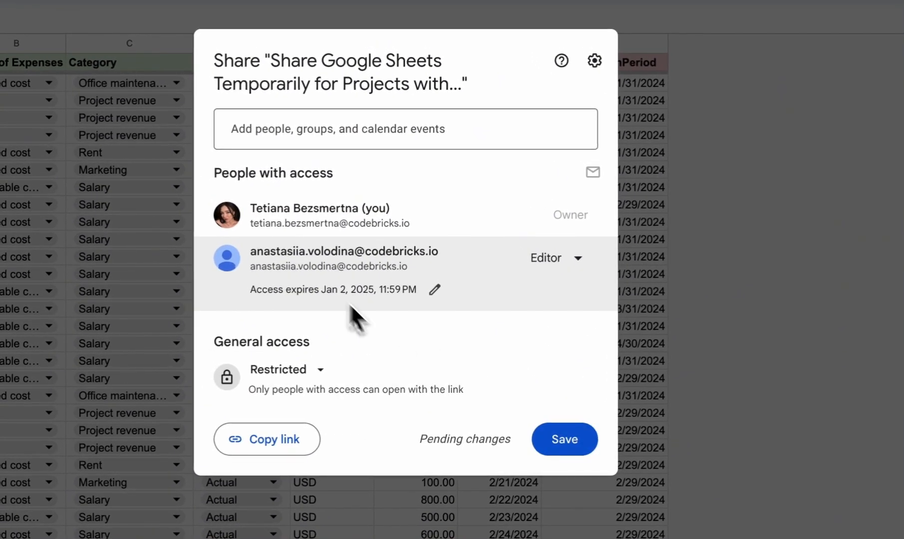
Set the editor's access expiration date to April 9, 2025
{"action": "left_click", "coordinate": [434, 290]}
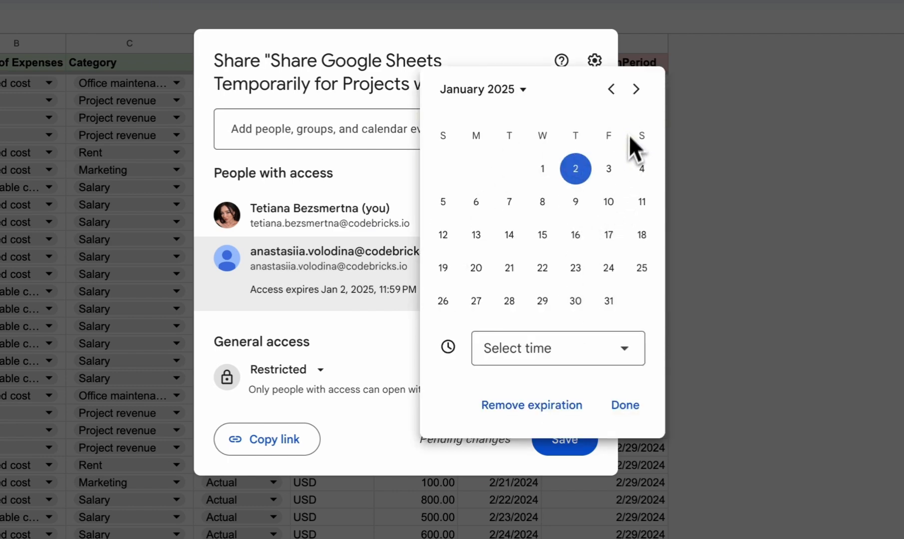
{"action": "left_click", "coordinate": [635, 89]}
{"action": "left_click", "coordinate": [576, 235]}
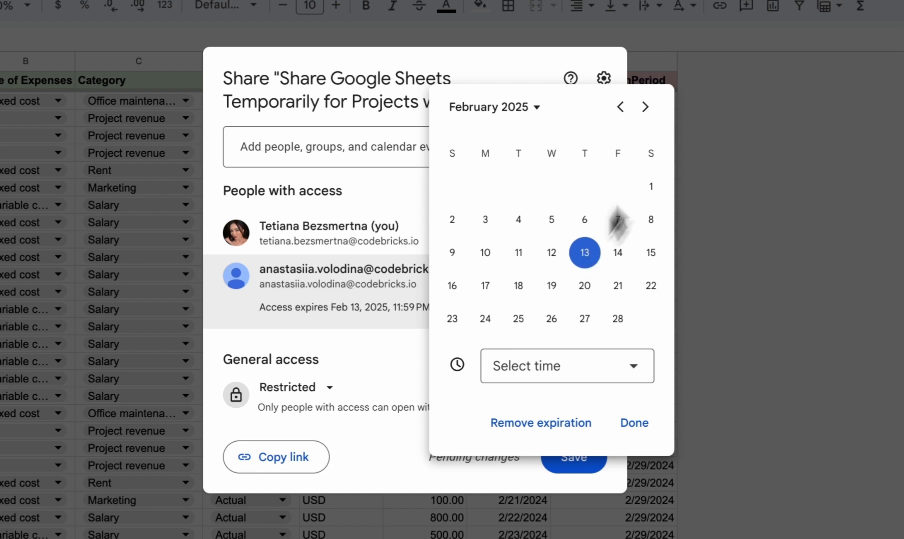
{"action": "left_click", "coordinate": [645, 107]}
{"action": "left_click", "coordinate": [645, 107]}
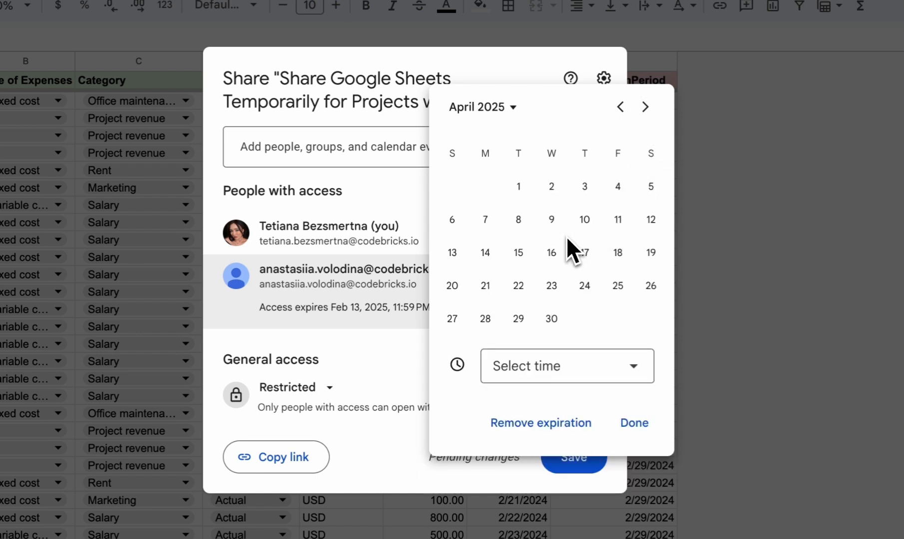
{"action": "left_click", "coordinate": [555, 225]}
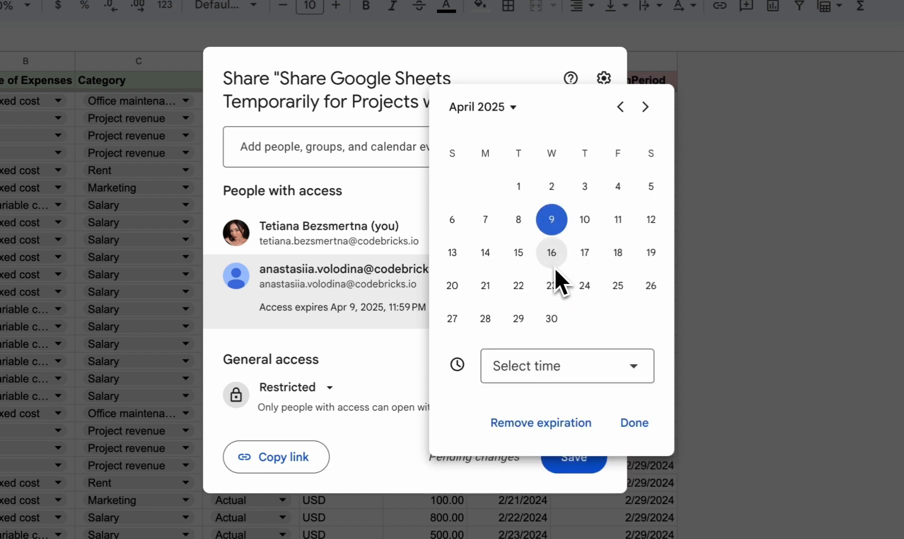
Set the editor's access expiration time to 4:00 AM and confirm the expiration settings
{"action": "left_click", "coordinate": [606, 368]}
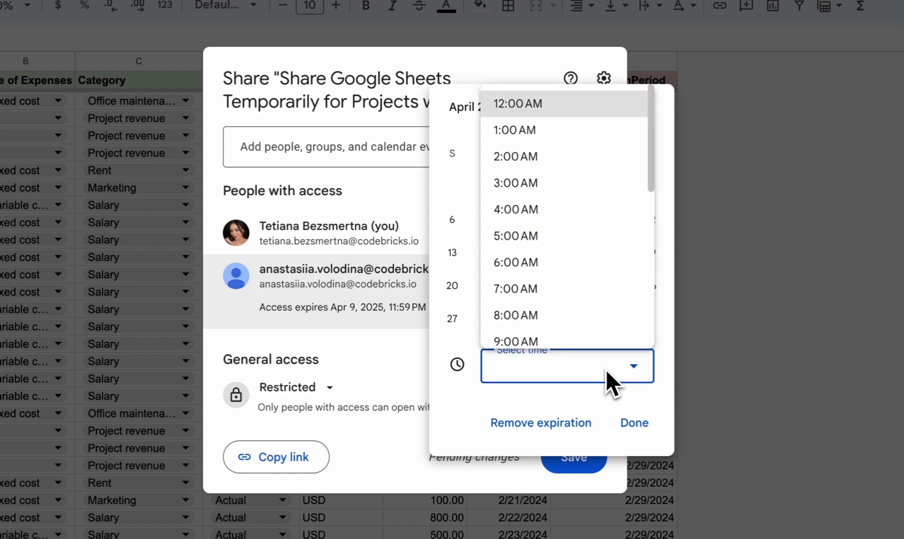
{"action": "scroll", "coordinate": [571, 306], "scroll_direction": "down", "scroll_amount": 5}
{"action": "scroll", "coordinate": [571, 306], "scroll_direction": "up", "scroll_amount": 5}
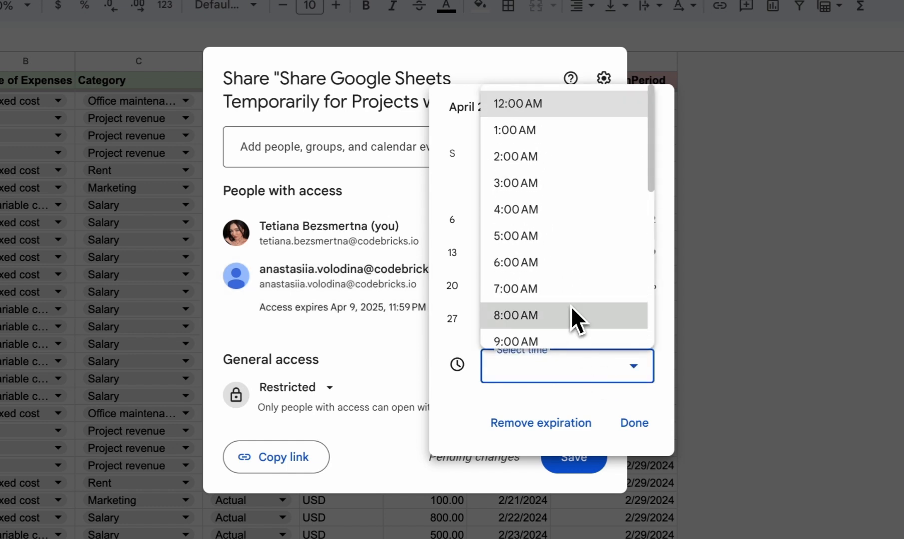
{"action": "scroll", "coordinate": [580, 314], "scroll_direction": "down", "scroll_amount": 5}
{"action": "scroll", "coordinate": [580, 314], "scroll_direction": "up", "scroll_amount": 5}
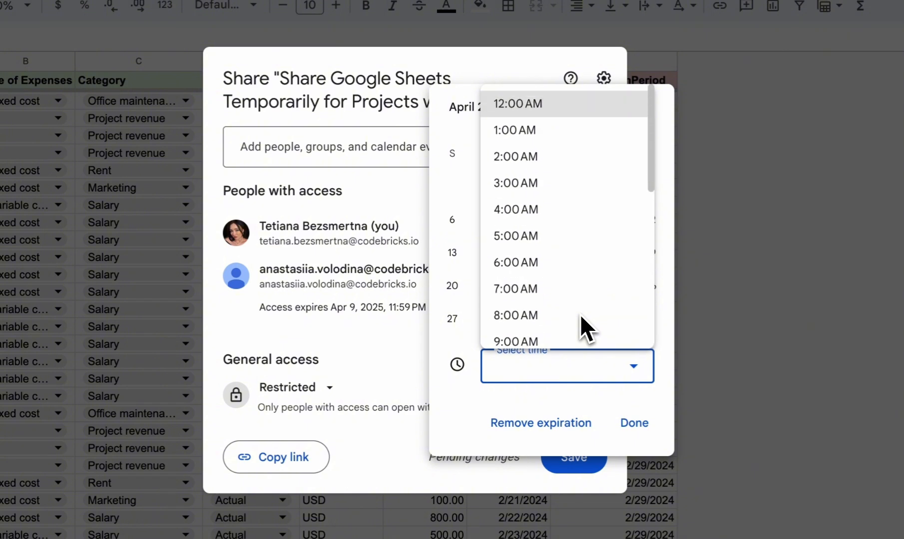
{"action": "left_click", "coordinate": [624, 419]}
{"action": "left_click", "coordinate": [587, 389]}
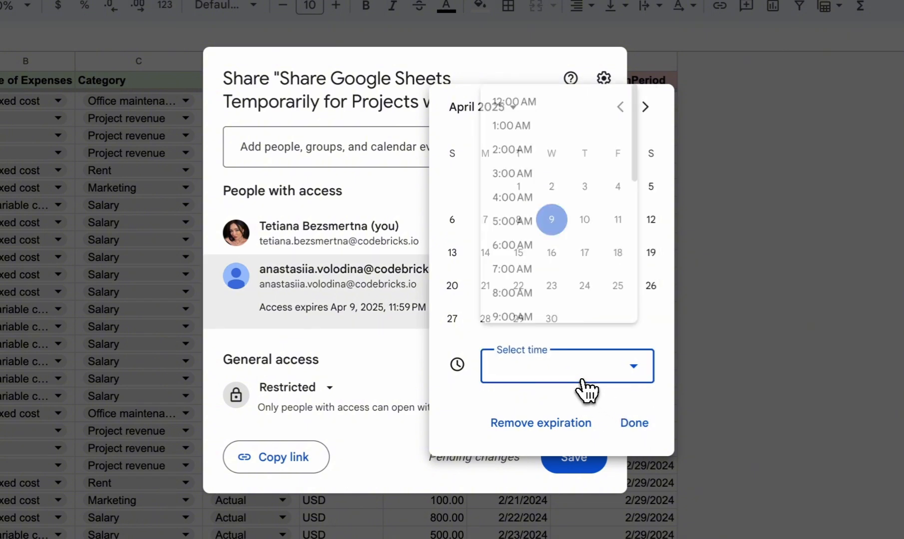
{"action": "left_click", "coordinate": [554, 199]}
{"action": "left_click", "coordinate": [639, 423]}
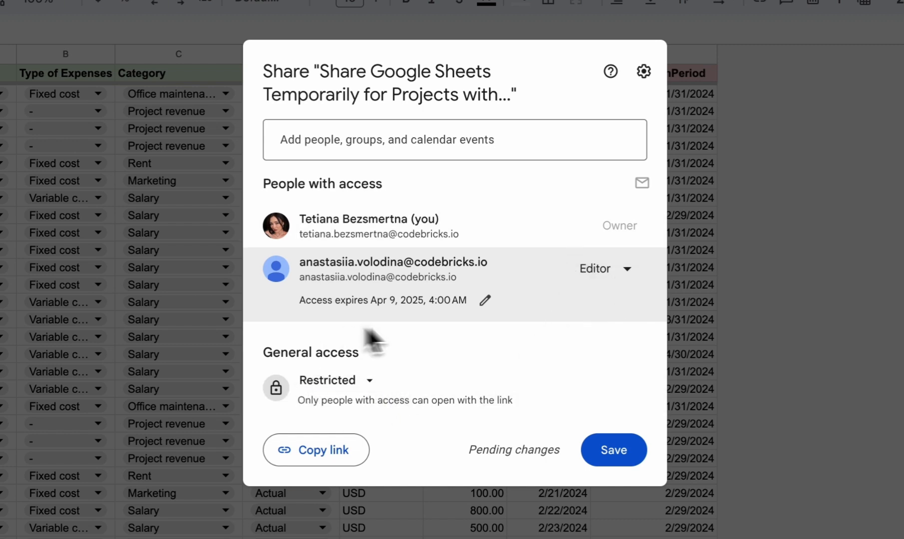
Set general access to the CodeBricks group and view the role options available for it
{"action": "left_click", "coordinate": [370, 382]}
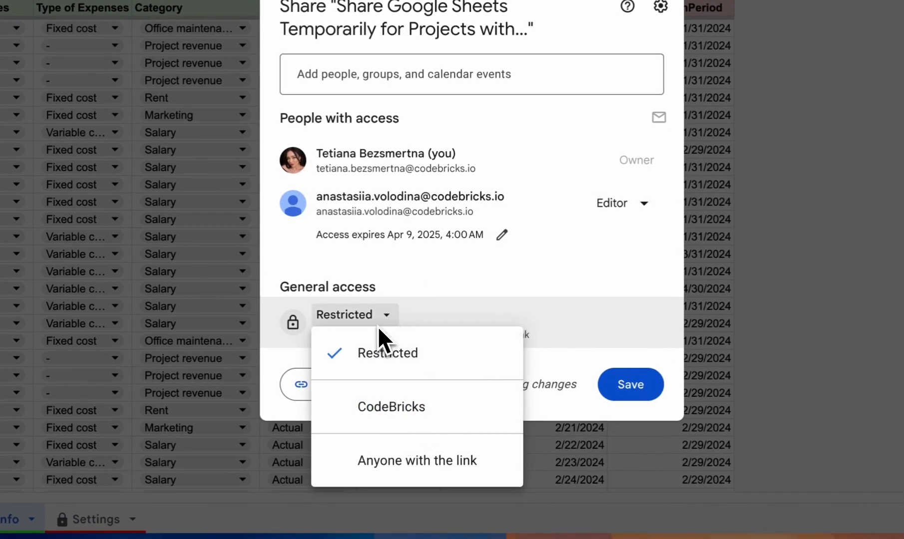
{"action": "left_click", "coordinate": [409, 352]}
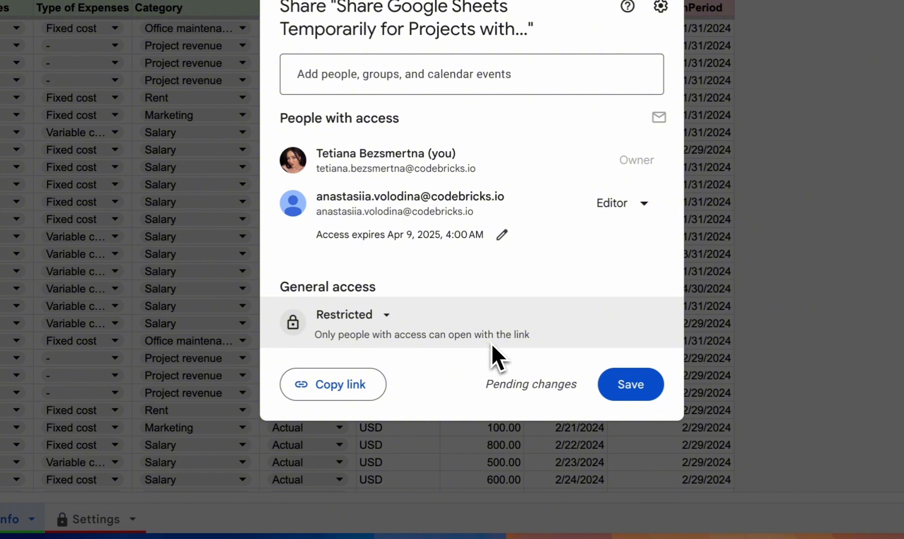
{"action": "left_click", "coordinate": [374, 316]}
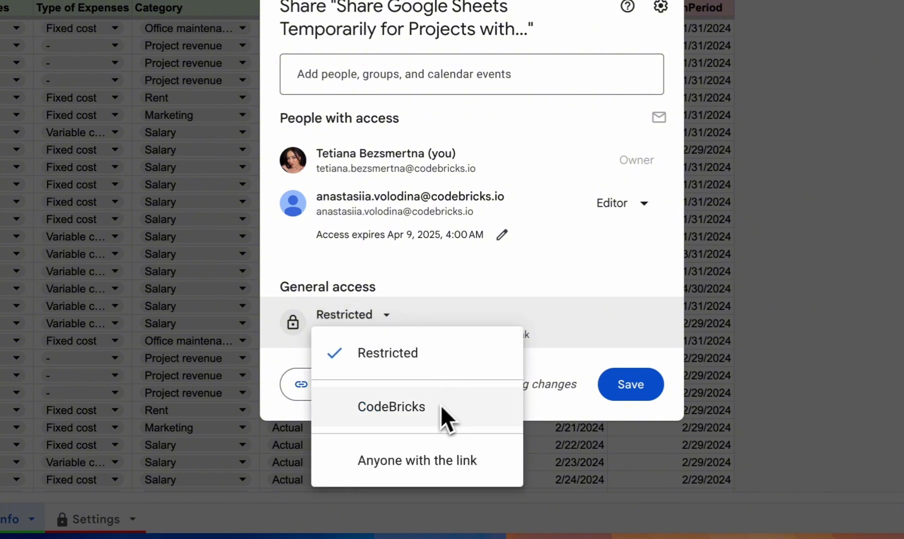
{"action": "left_click", "coordinate": [388, 429]}
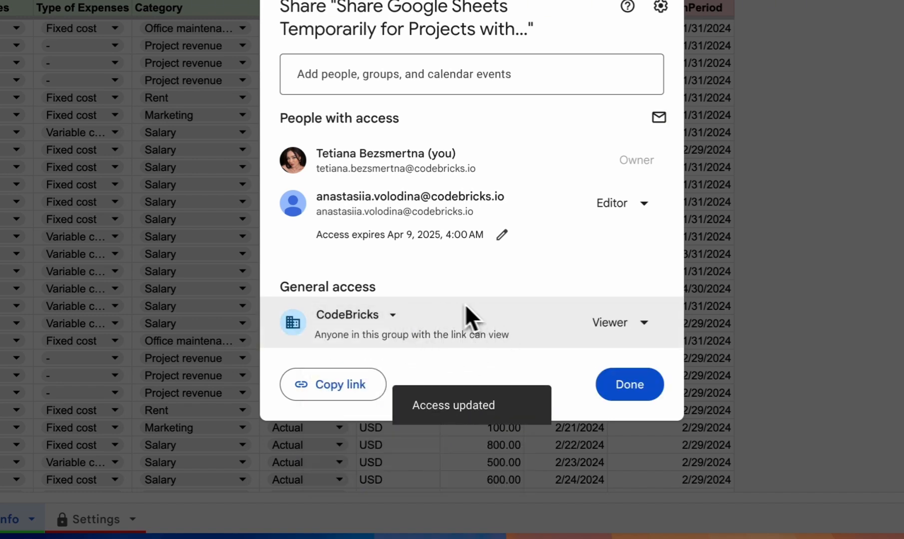
{"action": "left_click", "coordinate": [617, 327]}
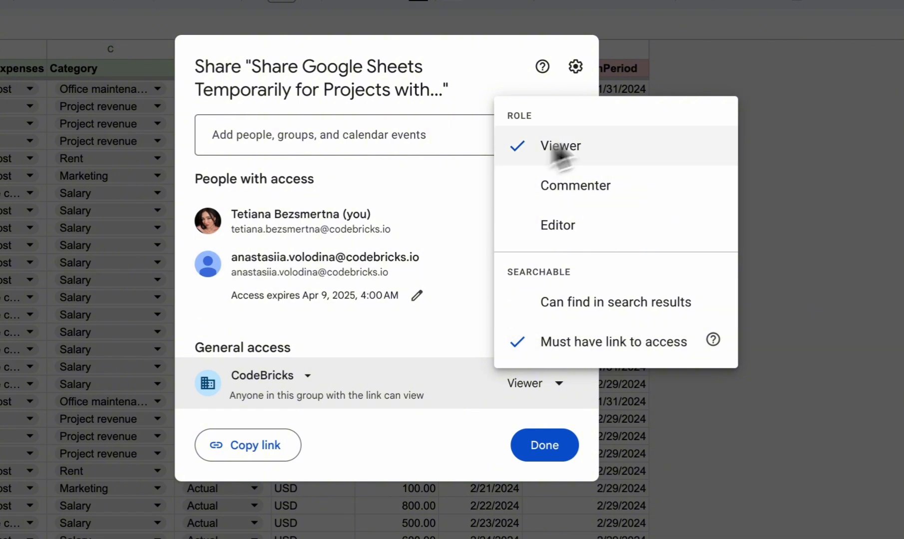
{"action": "left_click", "coordinate": [327, 405]}
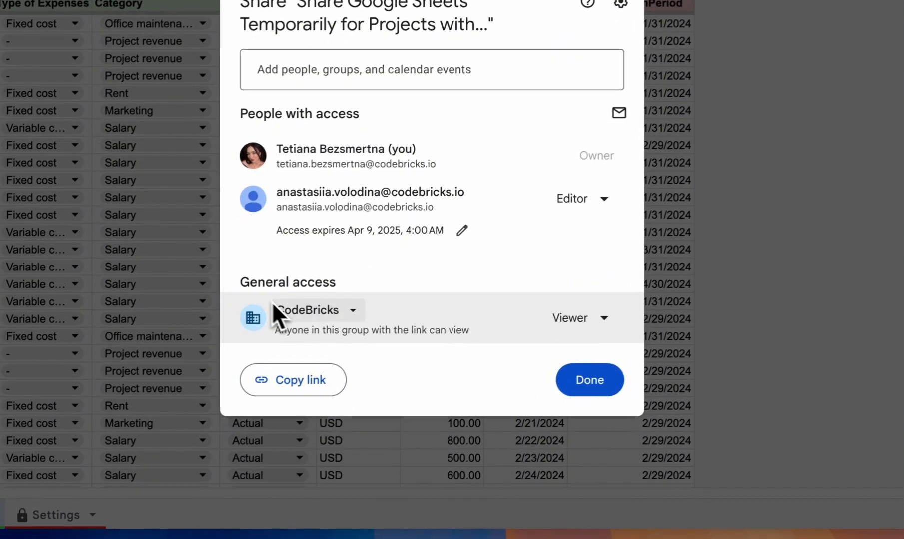
Set general access to Anyone with the link and give link holders the Commenter role
{"action": "left_click", "coordinate": [329, 310]}
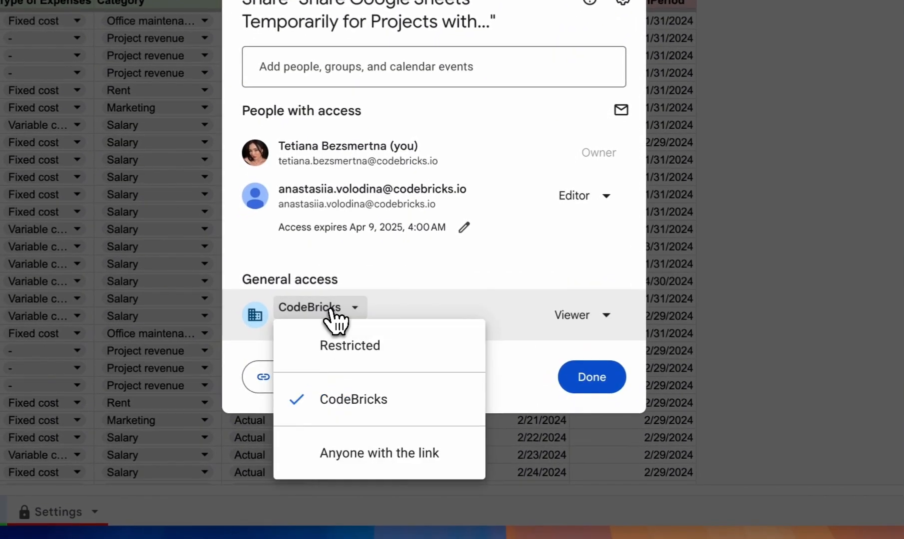
{"action": "left_click", "coordinate": [365, 454]}
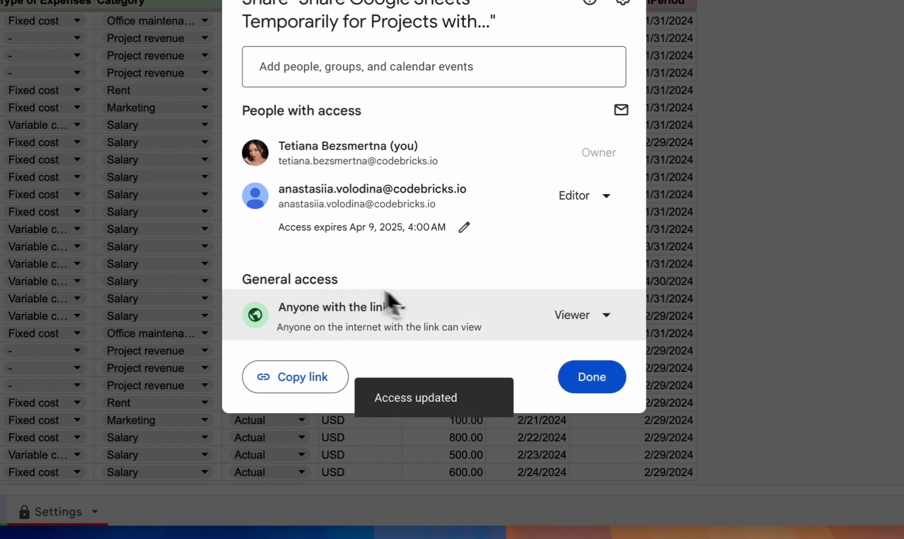
{"action": "left_click", "coordinate": [582, 321]}
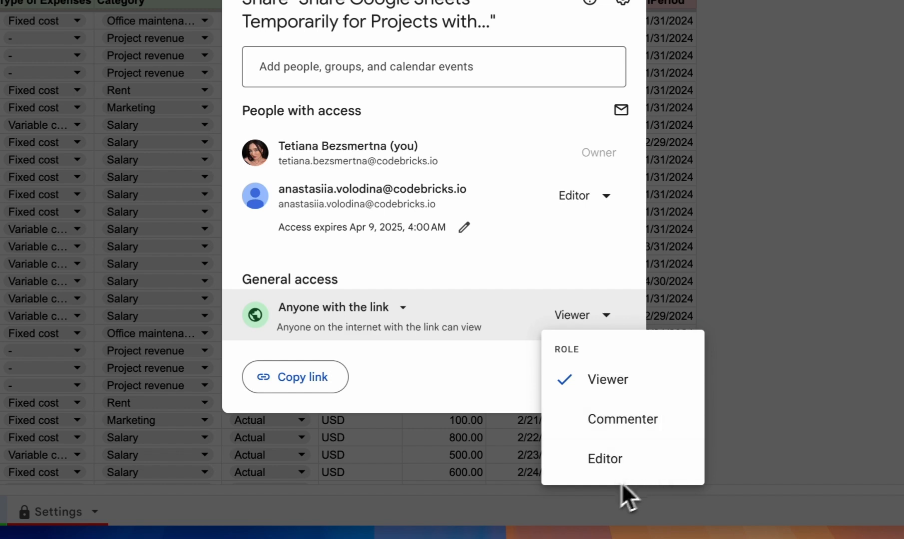
{"action": "left_click", "coordinate": [619, 417]}
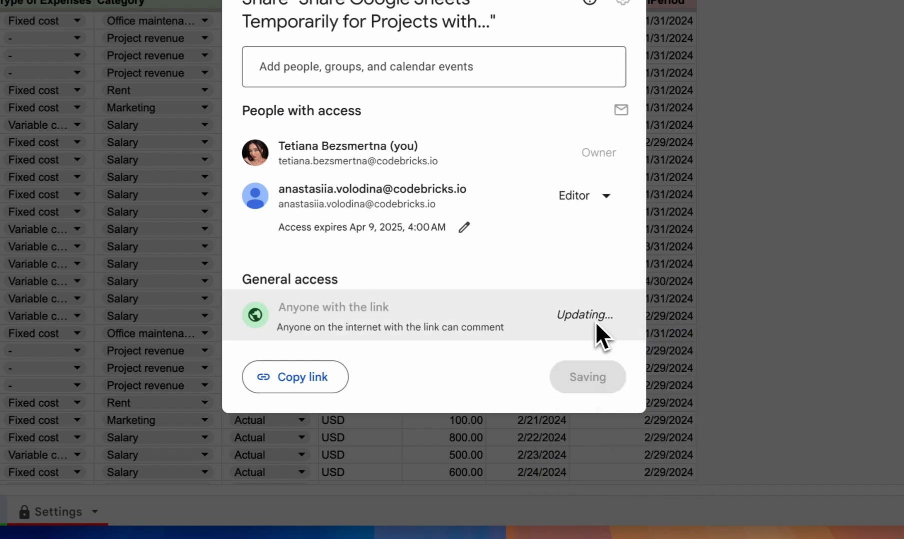
{"action": "left_click", "coordinate": [580, 320]}
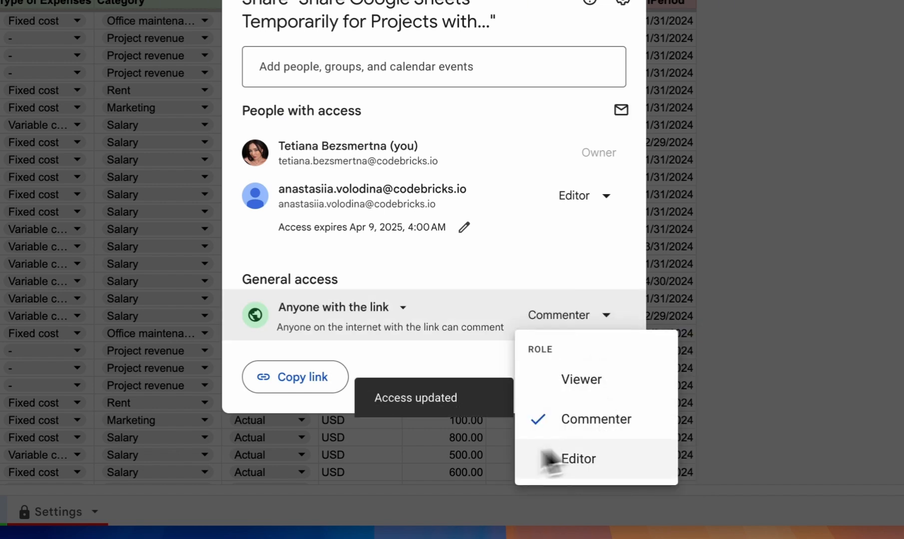
{"action": "left_click", "coordinate": [510, 254]}
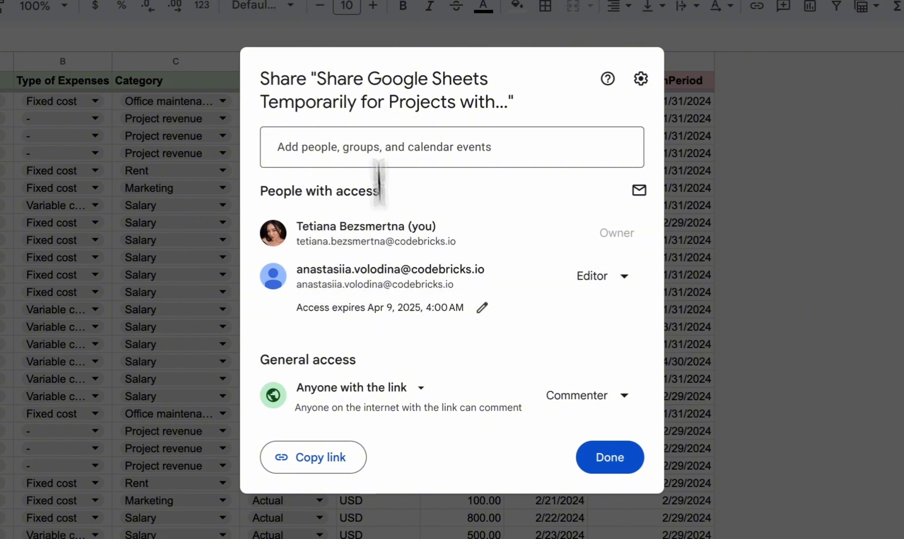
Check the suggested people to share with, and set general access back to Restricted
{"action": "left_click", "coordinate": [375, 154]}
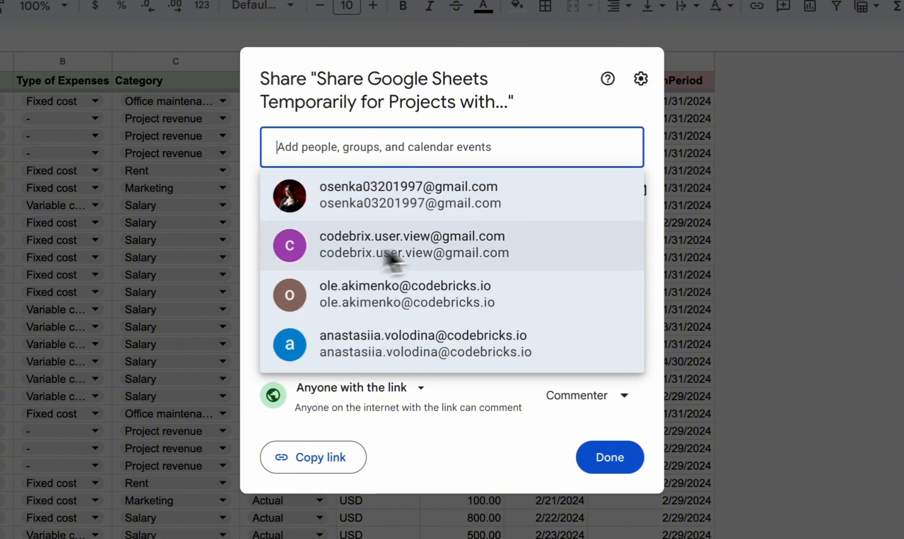
{"action": "left_click", "coordinate": [551, 107]}
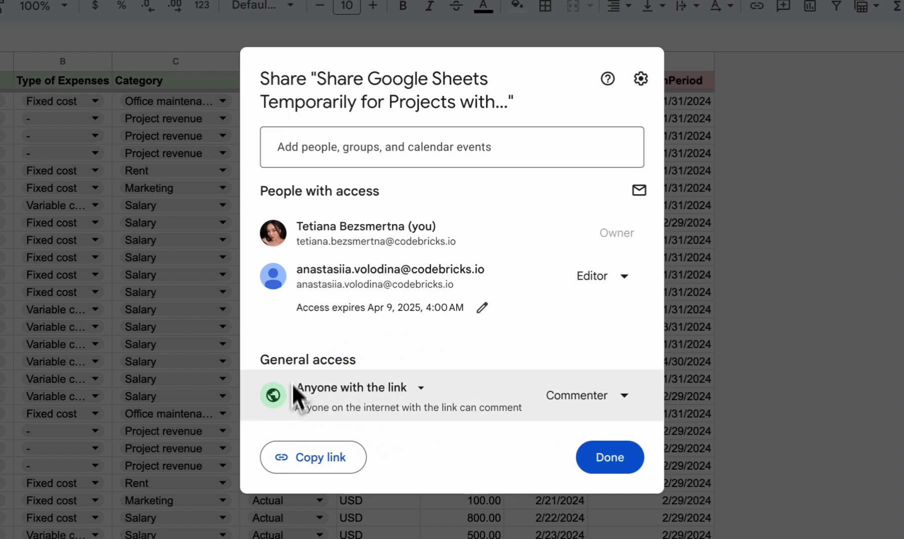
{"action": "left_click", "coordinate": [417, 392]}
{"action": "left_click", "coordinate": [415, 399]}
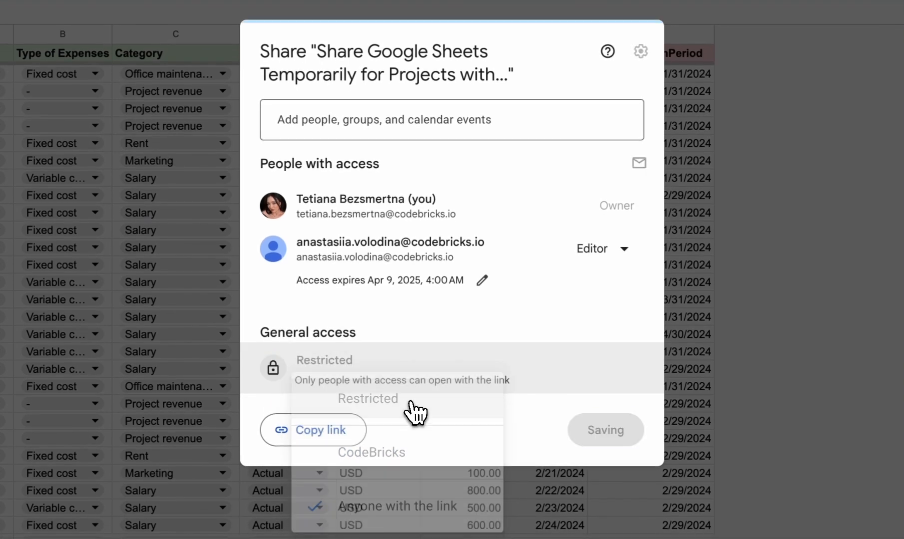